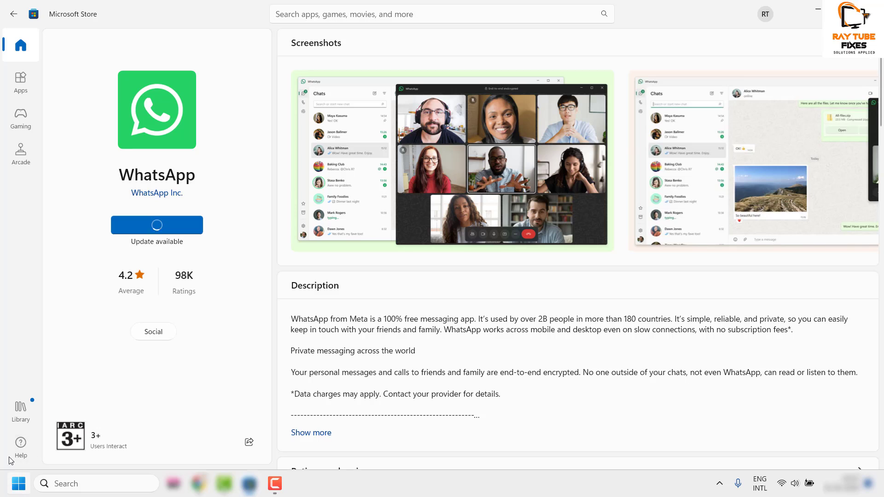
Step: Check for app updates in the Microsoft Store library
click(21, 413)
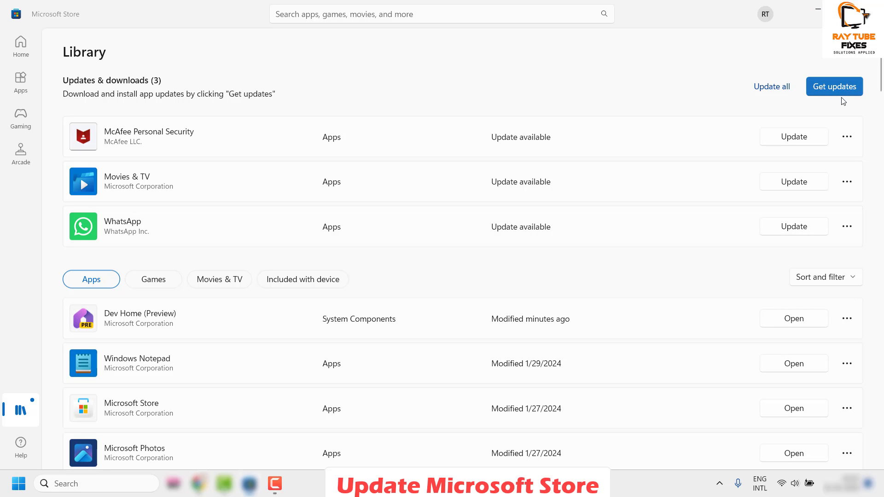
click(842, 90)
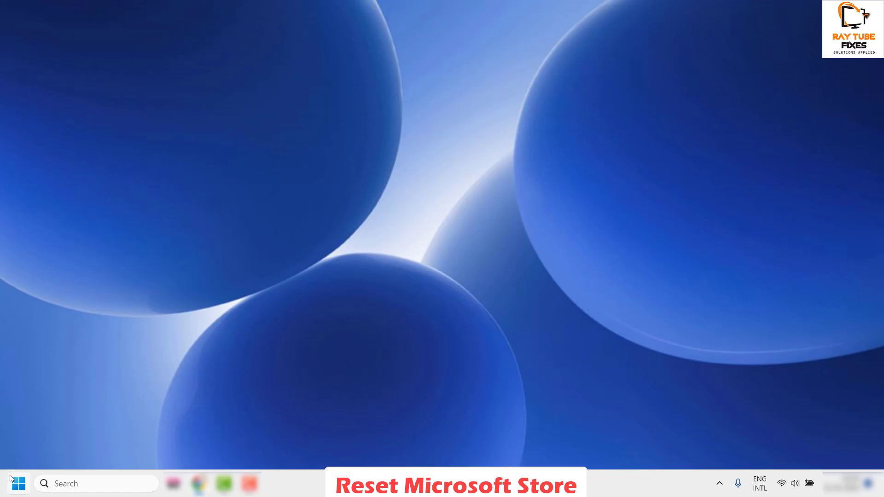
Step: Reset the Microsoft Store cache by running the wsreset command, and close the Store window
right_click(21, 486)
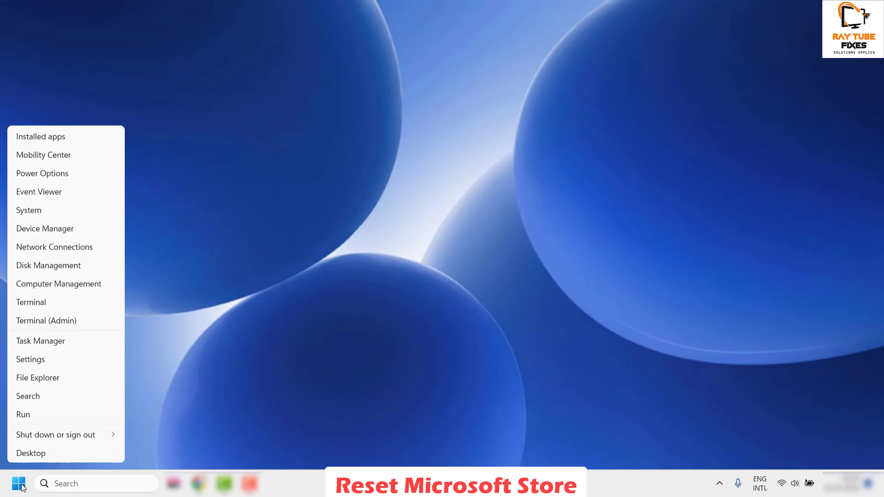
click(33, 412)
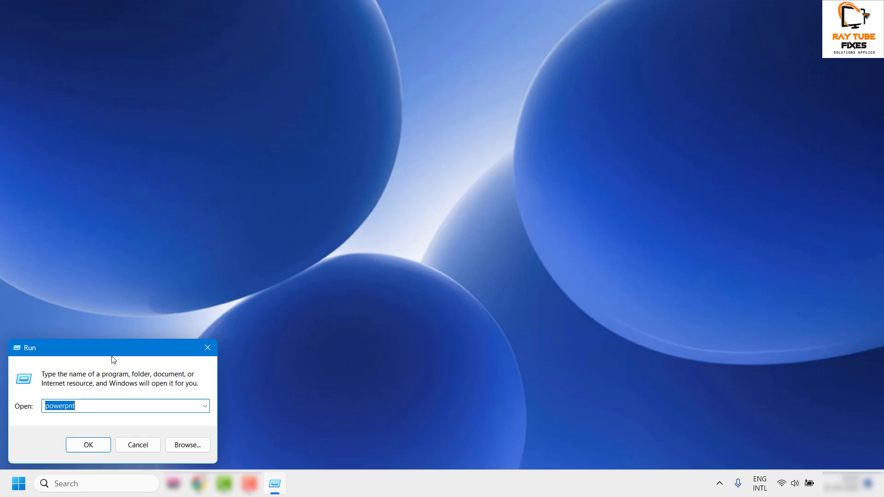
drag(112, 350, 197, 353)
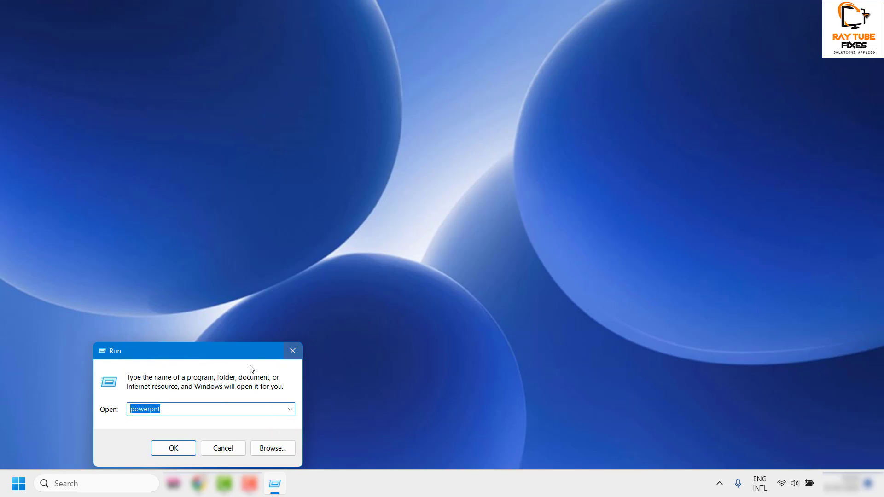
drag(252, 359, 163, 356)
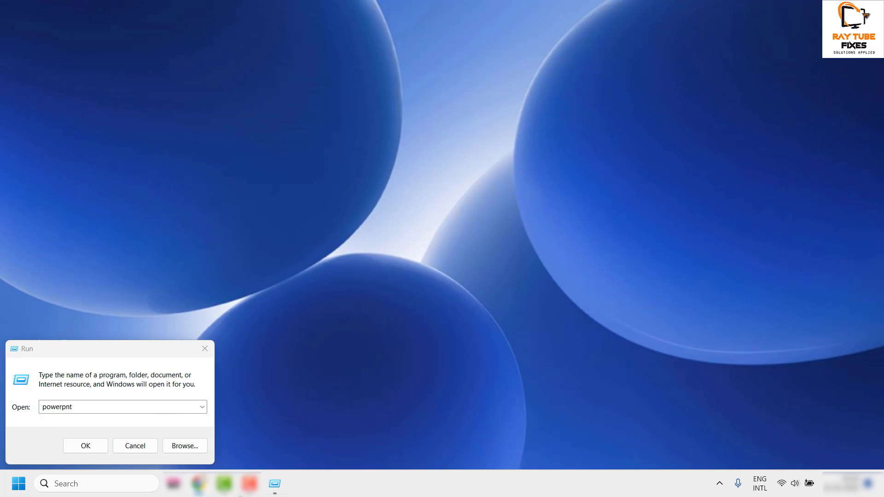
click(91, 416)
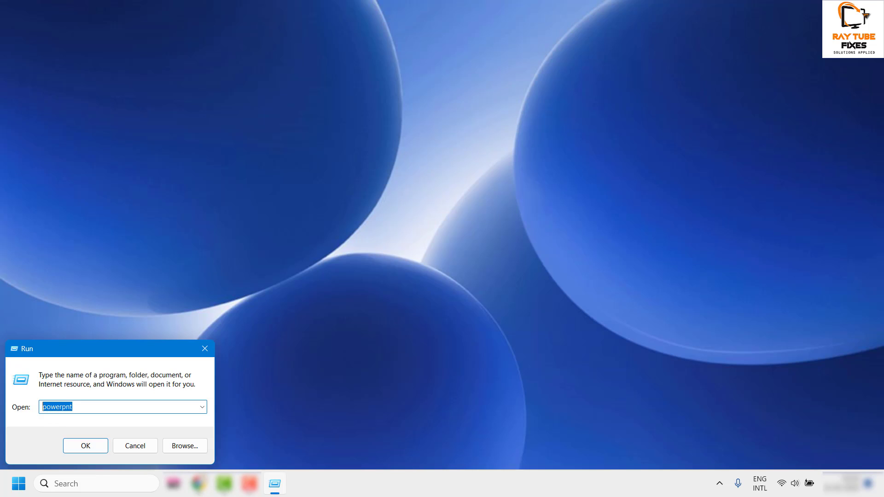
text(wsreset)
click(86, 446)
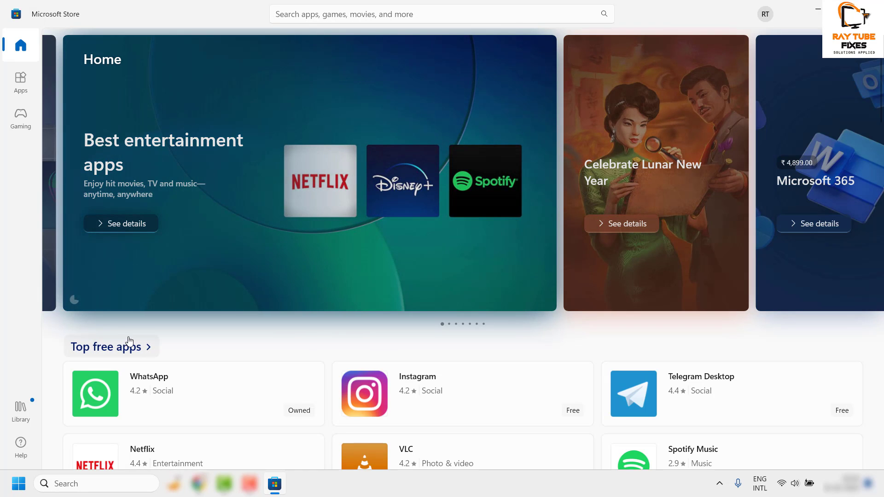
click(199, 484)
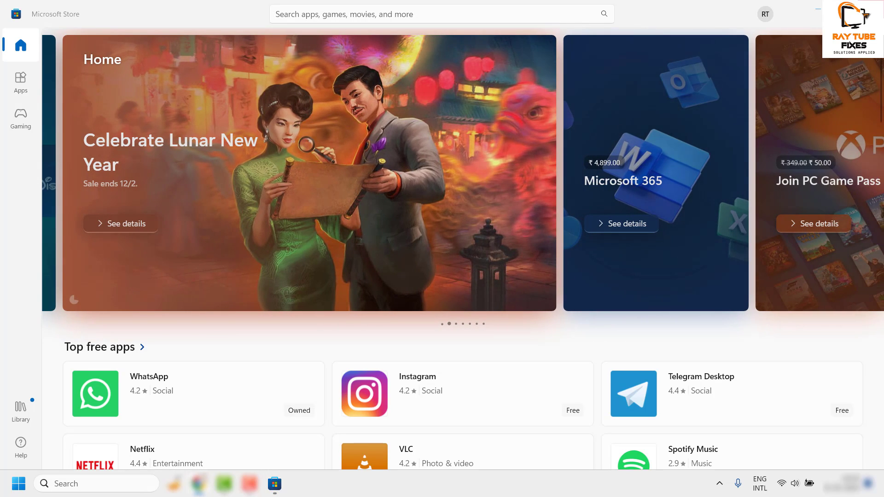
click(871, 9)
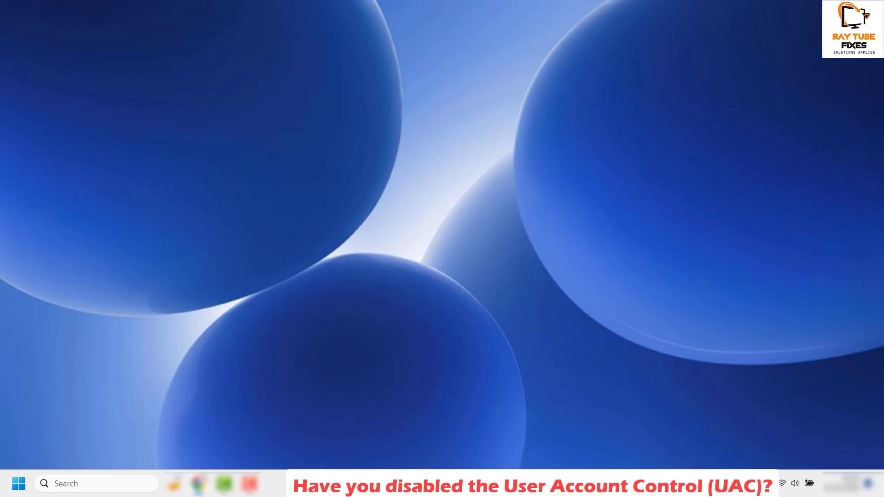
Step: Open the User Account Control settings and apply the default level that notifies only when apps try to make changes to the computer
click(82, 481)
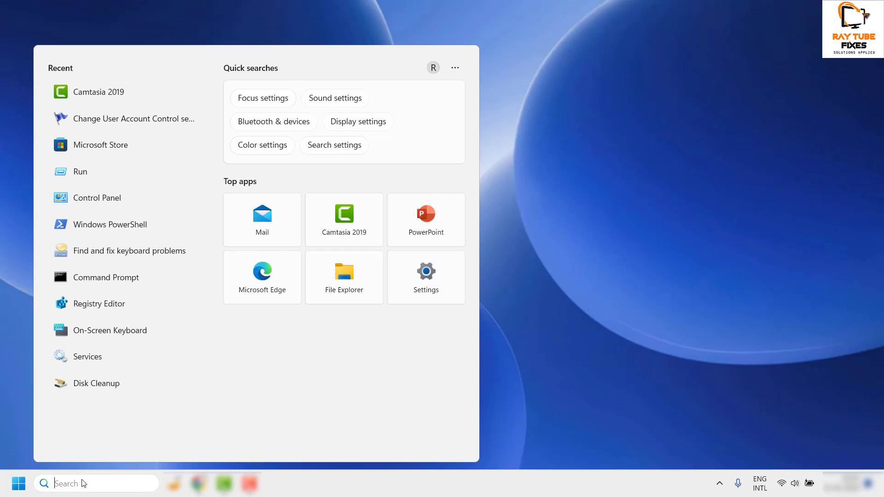
text(user)
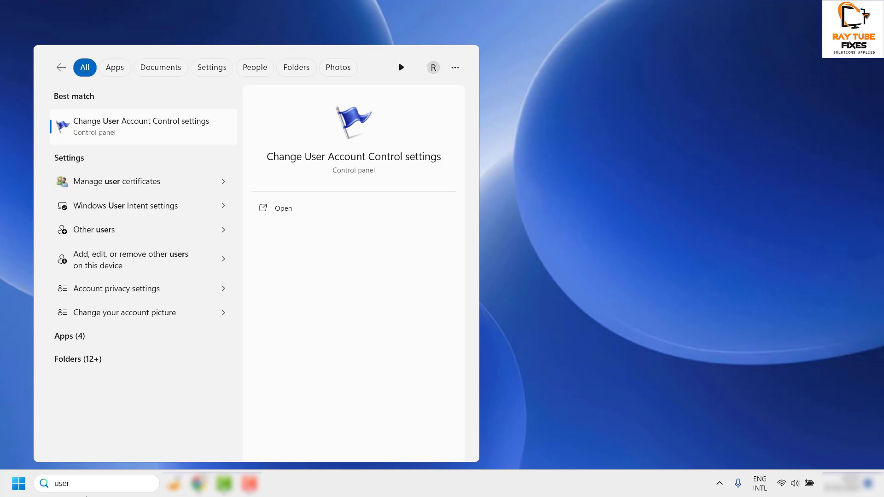
text( acc)
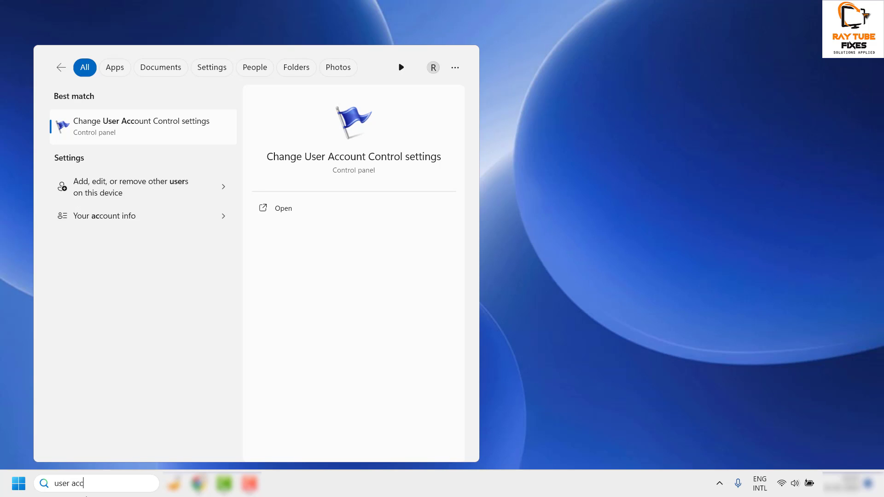
text(ess)
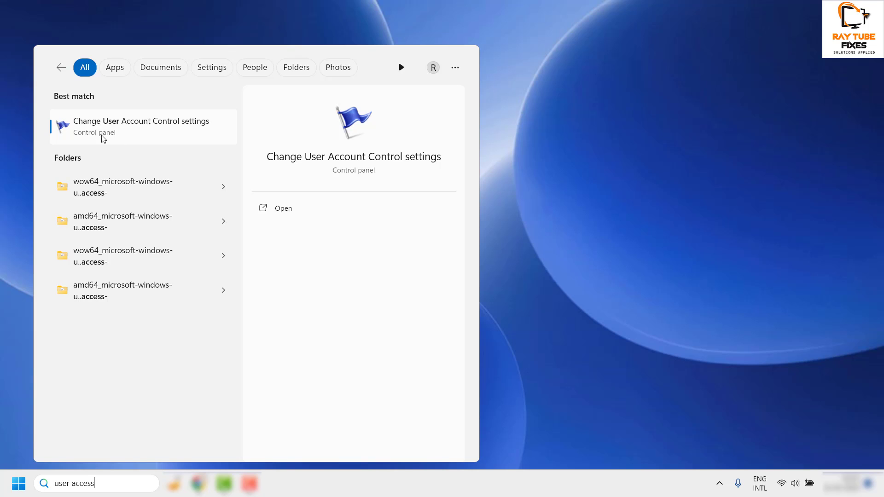
click(140, 135)
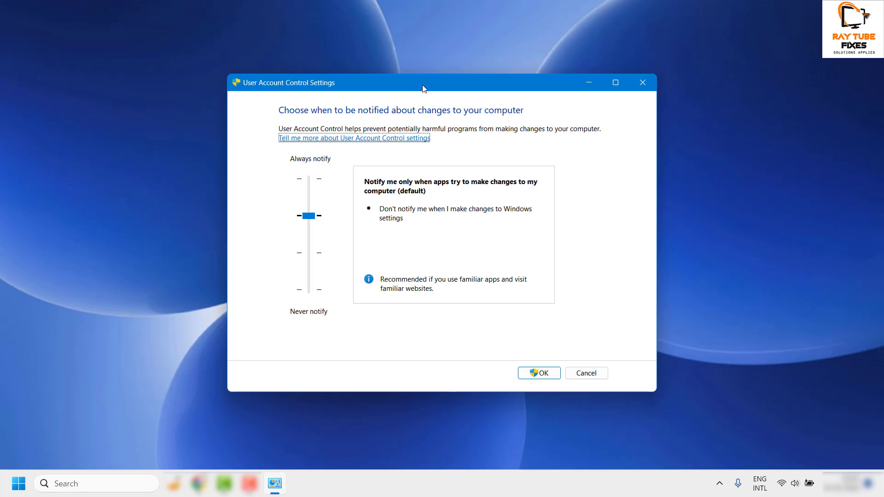
click(312, 220)
click(550, 376)
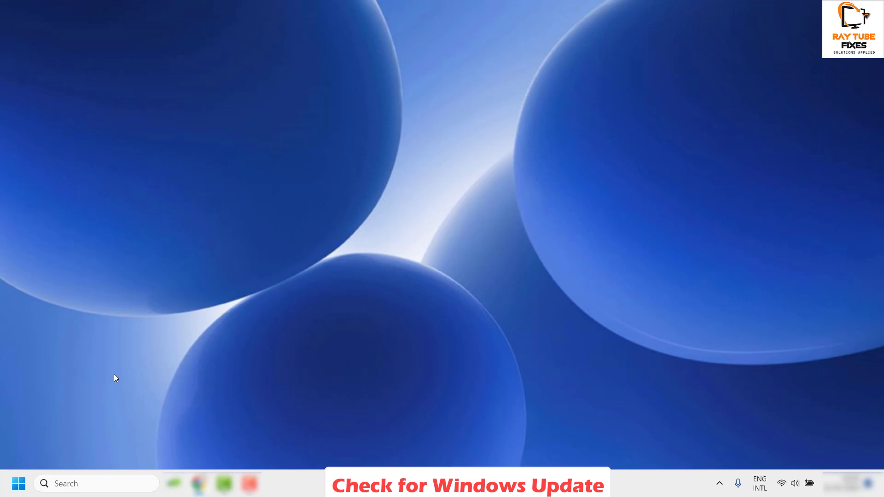
Step: Open the Windows Update settings and check for updates
right_click(21, 486)
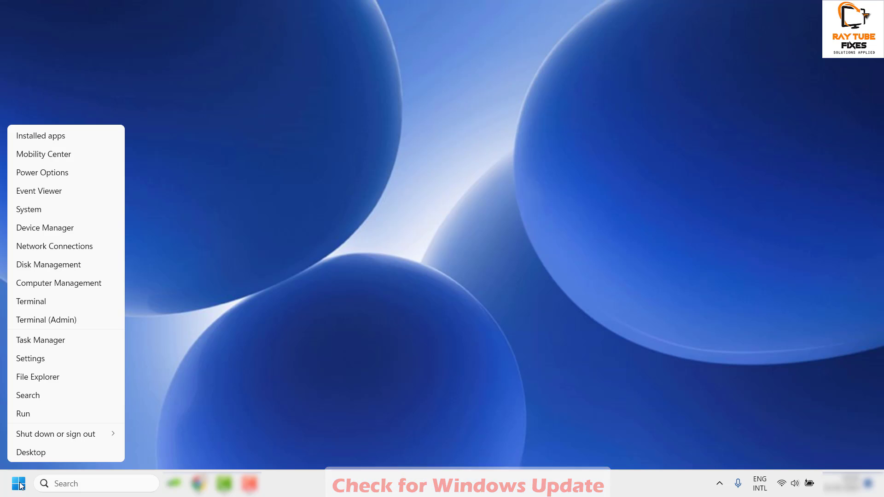
click(56, 360)
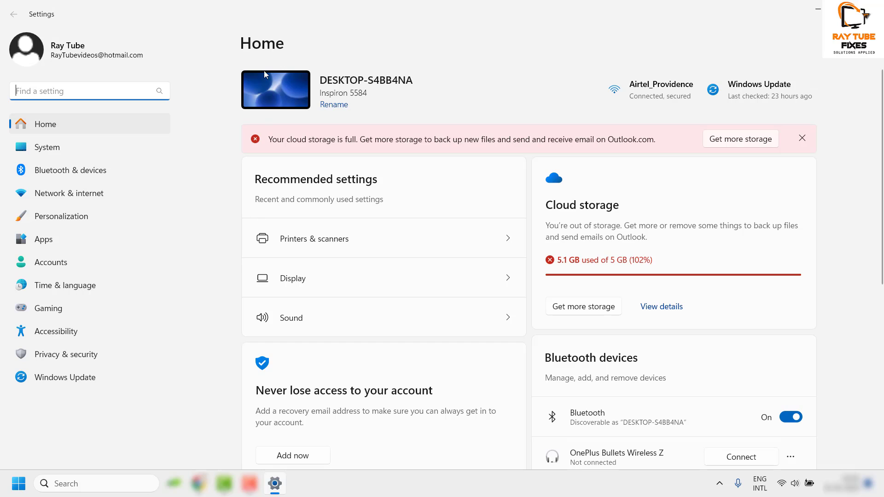
click(61, 382)
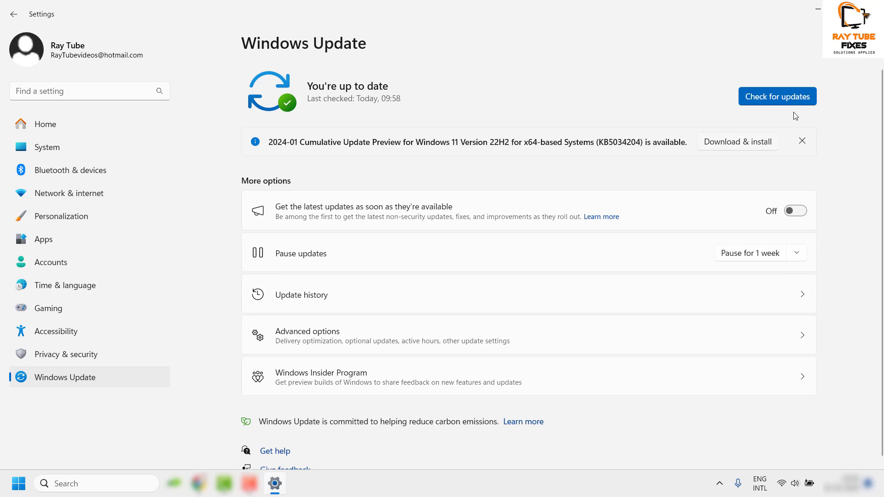
click(781, 98)
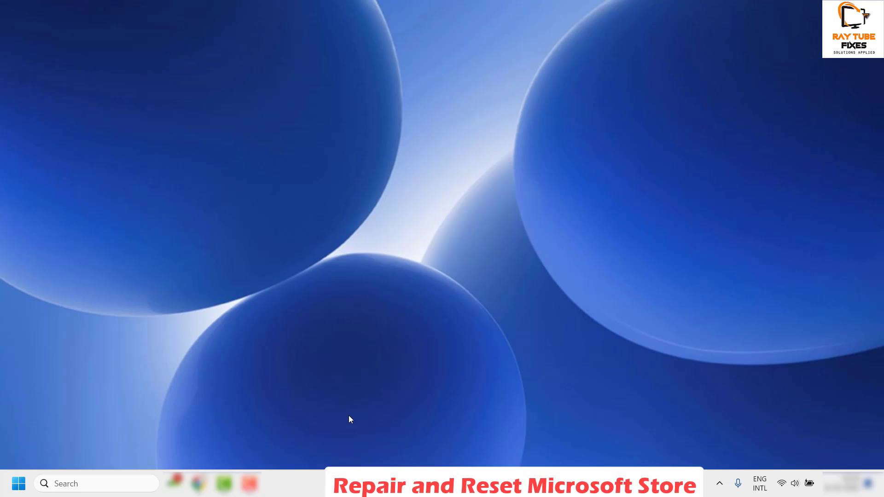
Step: Search Windows for Microsoft Store and open its app settings
click(86, 485)
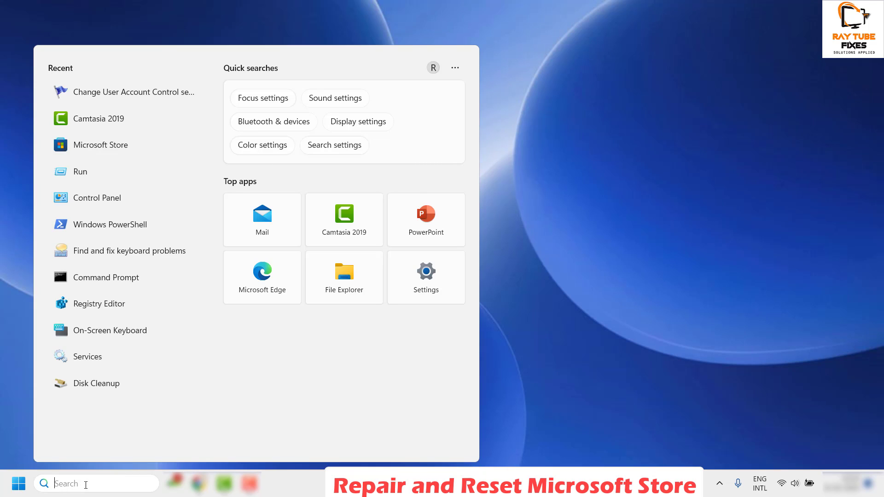
text(micris)
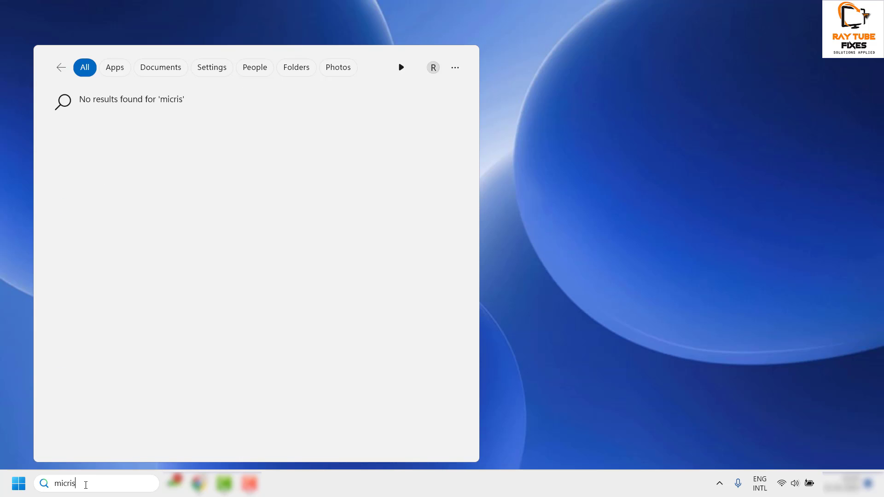
key(BackSpace)
key(BackSpace)
text(osoft Store)
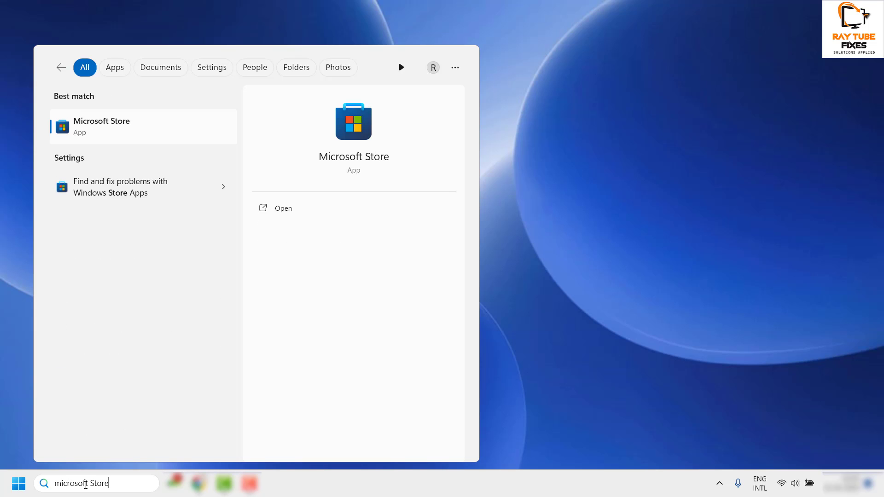
right_click(113, 129)
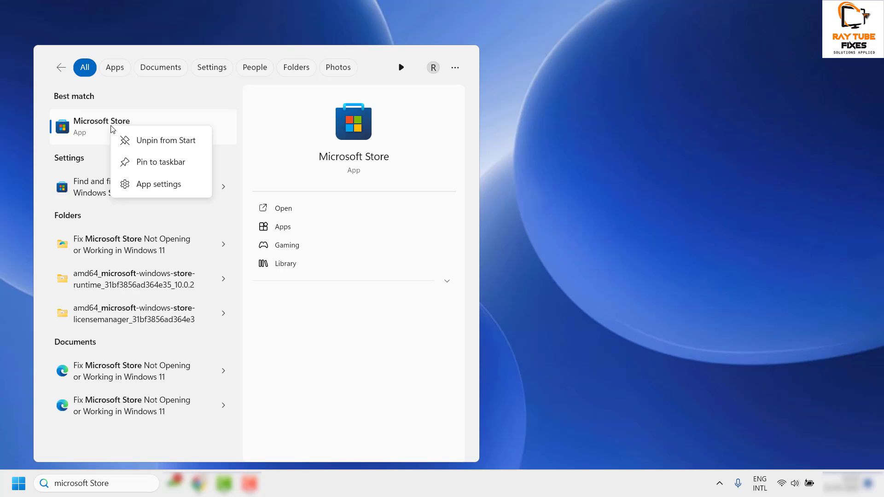
click(161, 187)
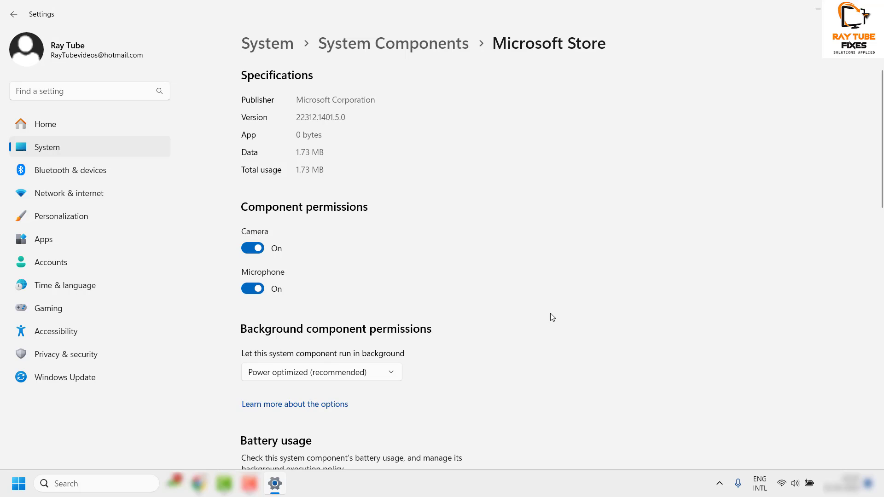
Step: Repair the Microsoft Store system component without affecting its data
scroll(553, 316, down, 5)
scroll(552, 317, down, 7)
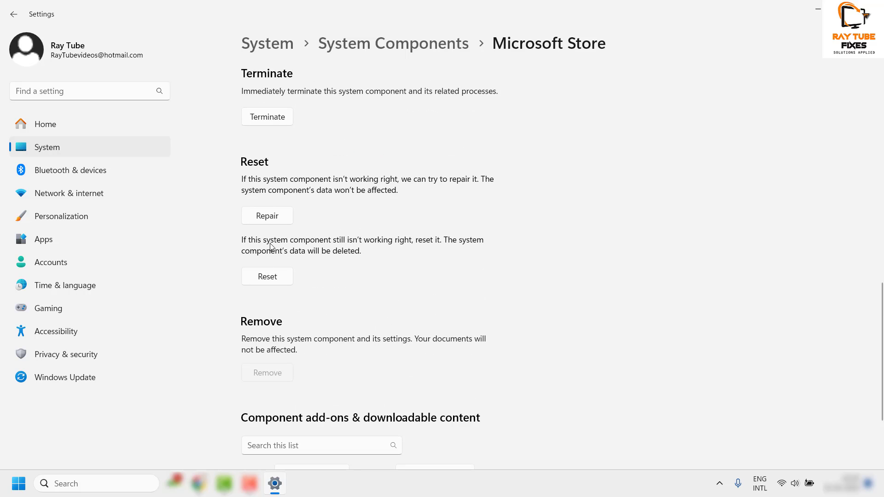
click(276, 219)
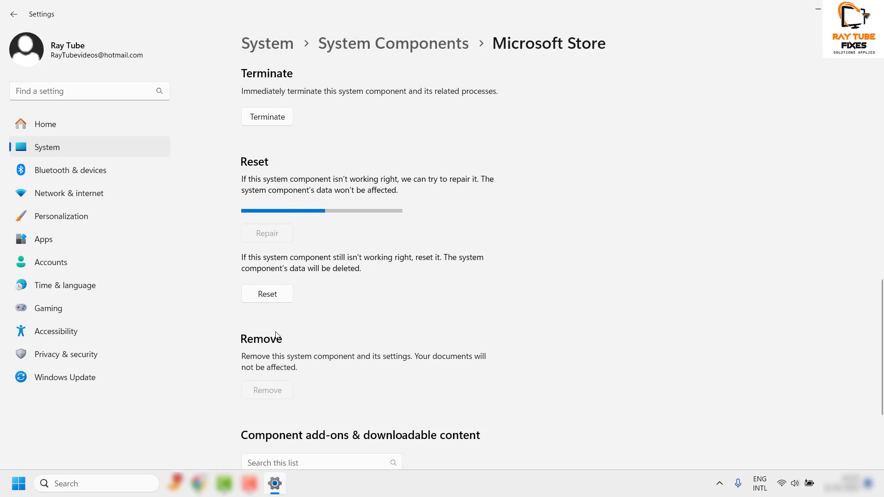
Step: Reset the Microsoft Store system component and confirm deleting its data
scroll(367, 336, down, 3)
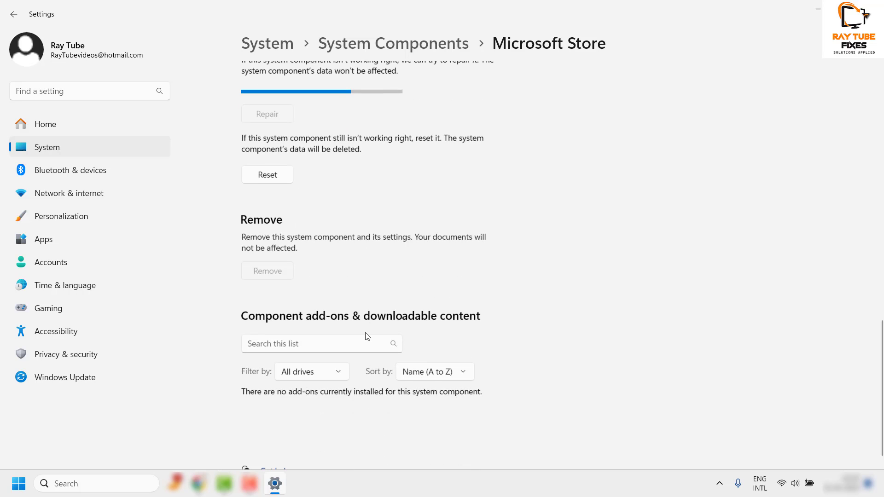
scroll(366, 336, up, 1)
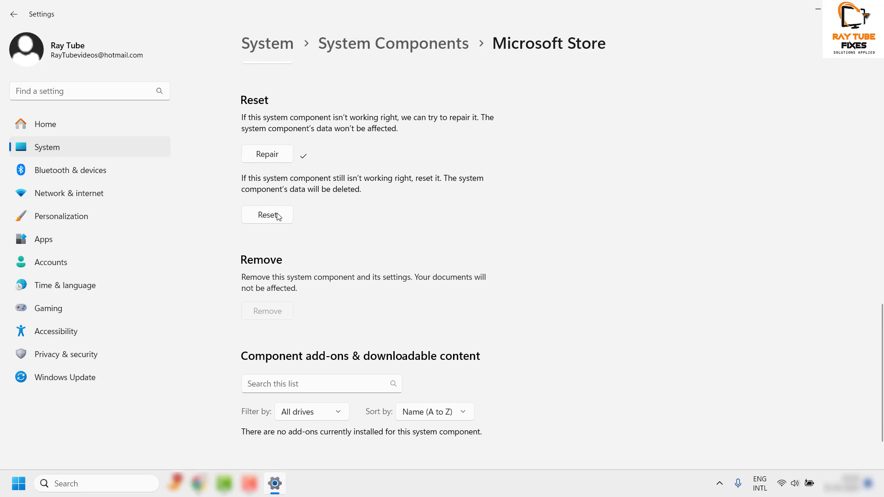
click(261, 214)
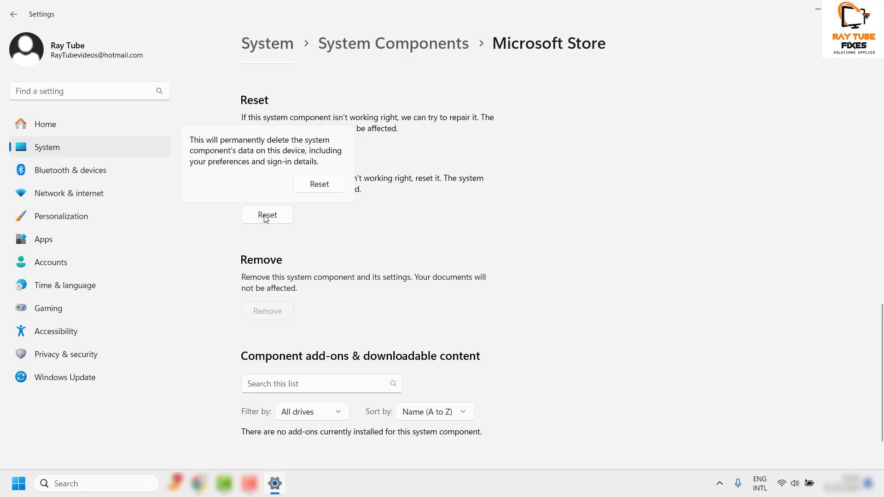
click(318, 184)
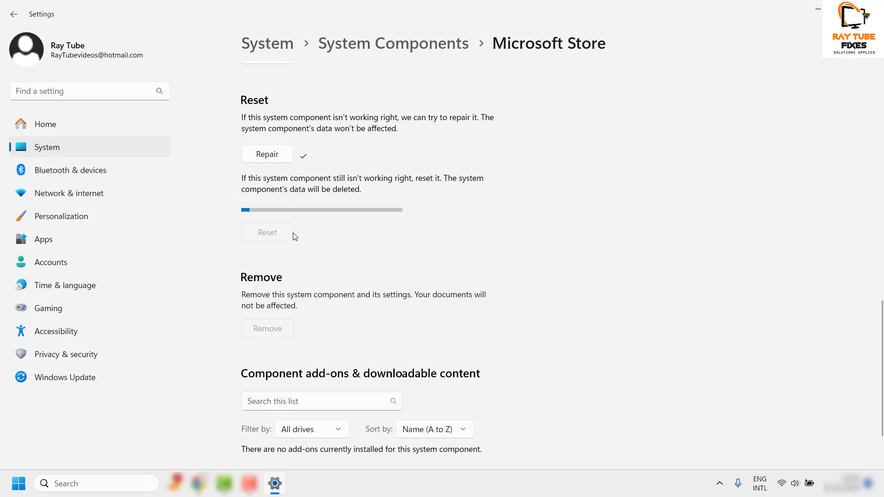